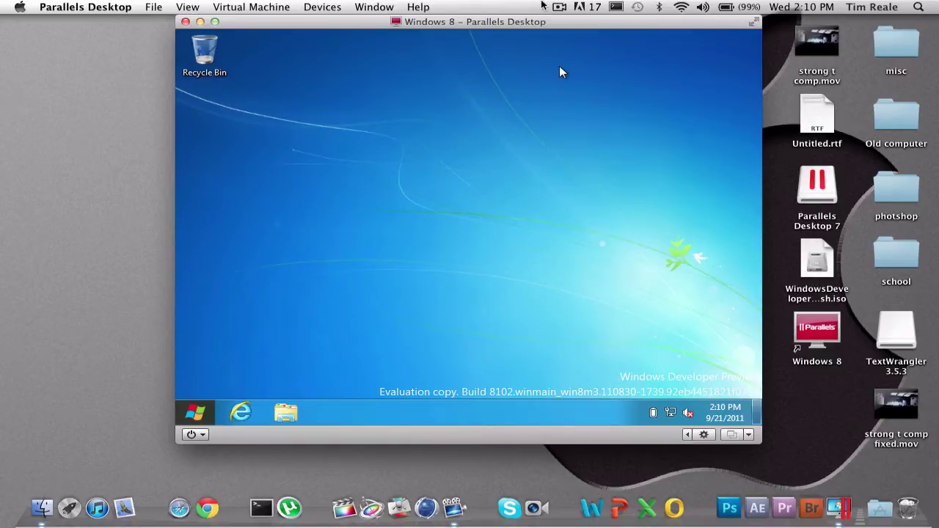
Visit the Start screen, return to the desktop, then switch the VM to full screen via View.
left_click(209, 413)
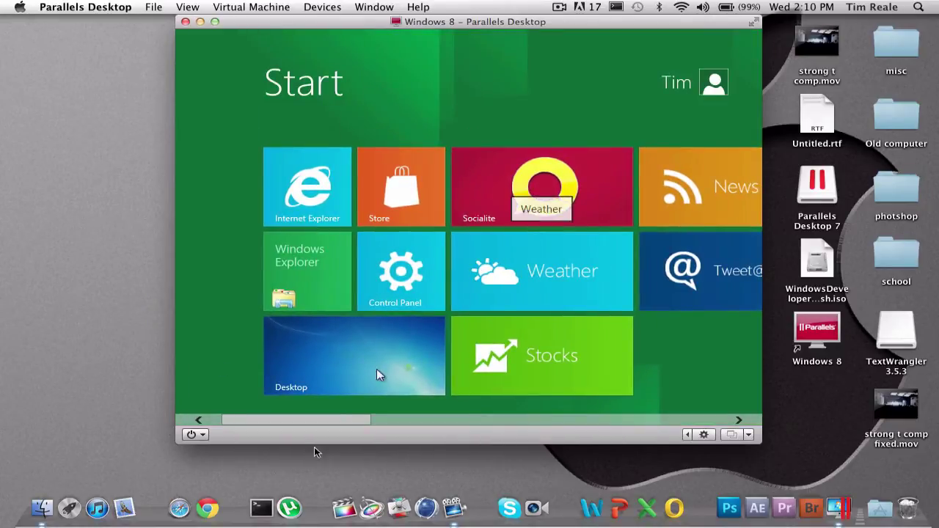
left_click_drag(303, 420, 256, 403)
left_click(353, 363)
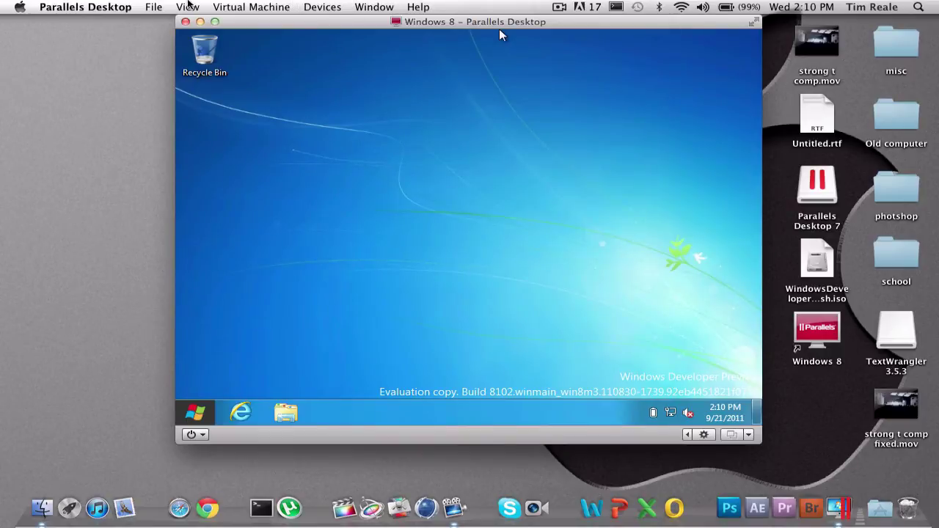
left_click(188, 7)
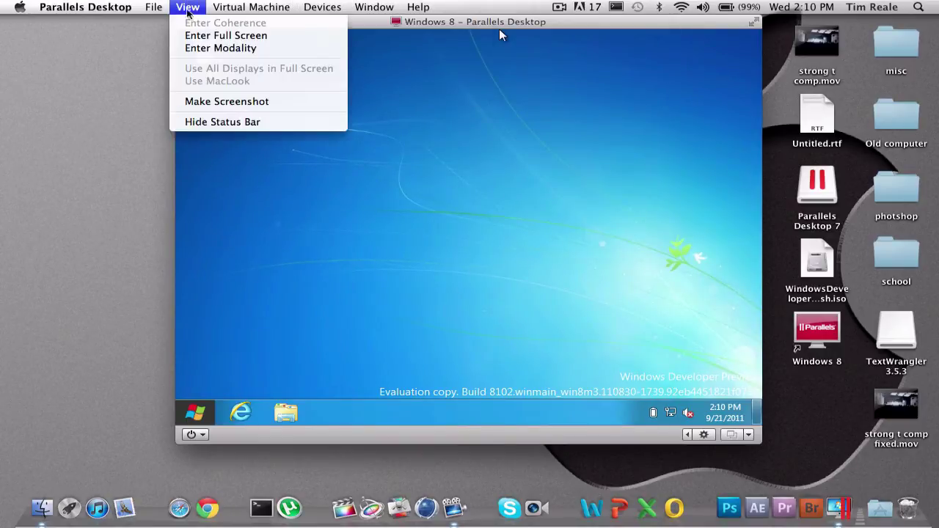
left_click(188, 36)
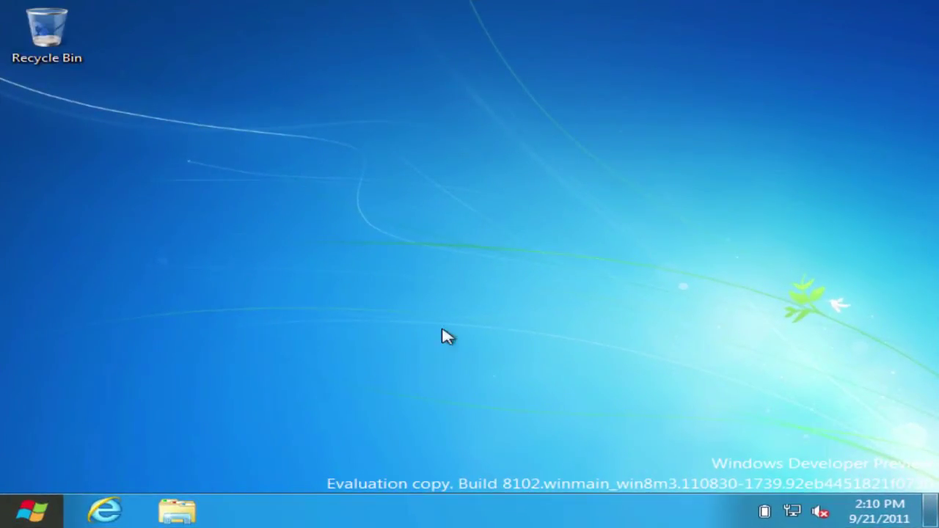
In full screen, browse the Start screen tiles, then return to the desktop with the Windows key.
left_click(53, 521)
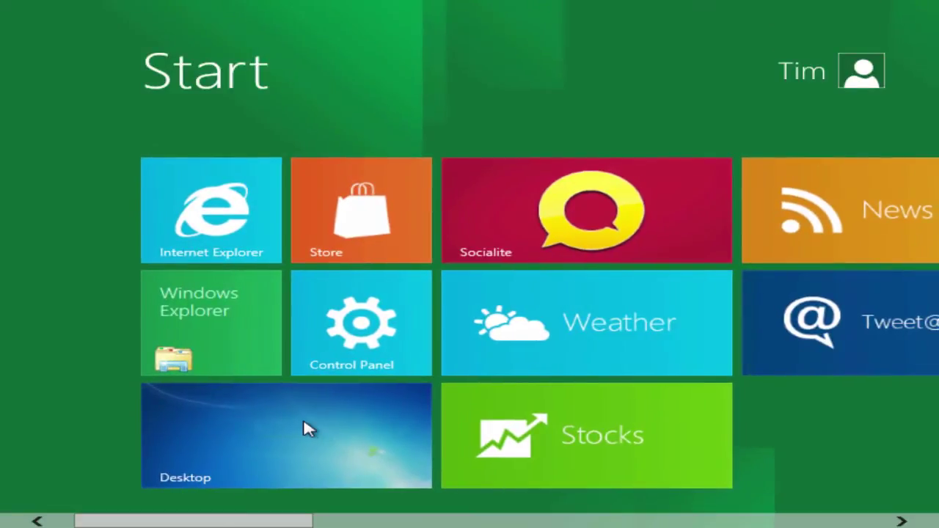
scroll(304, 523, "down", 2)
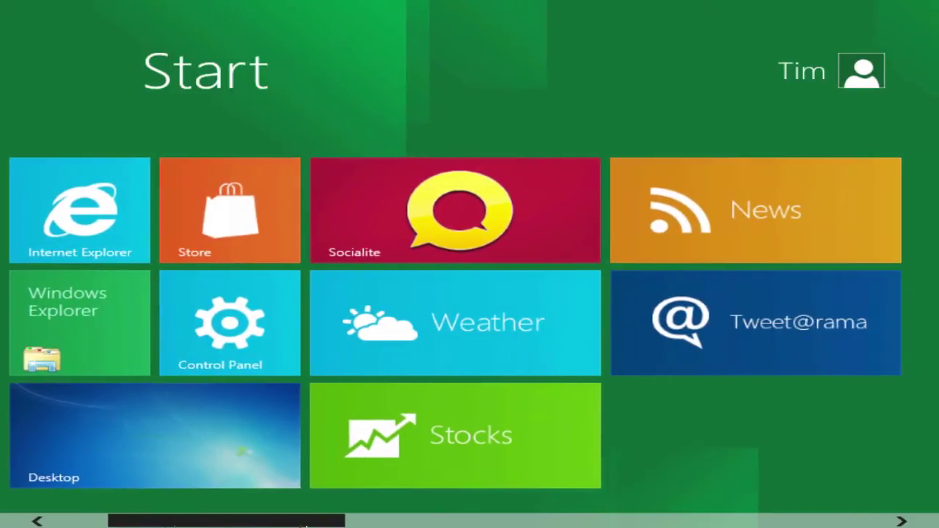
left_click_drag(305, 522, 818, 523)
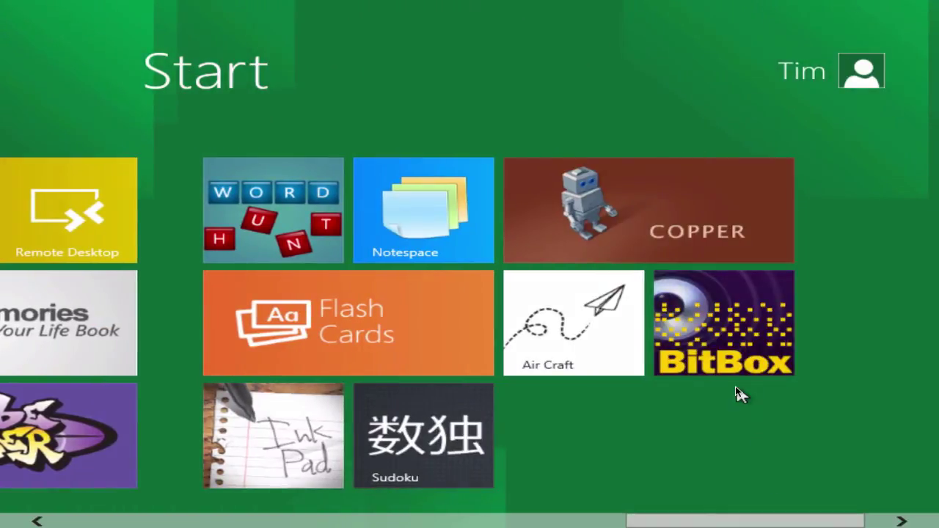
scroll(735, 386, "up", 15)
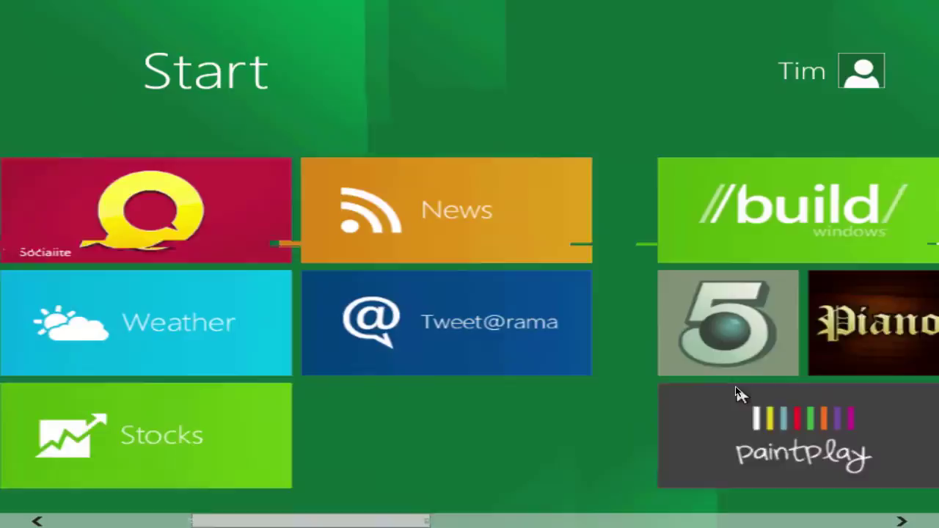
scroll(736, 386, "down", 5)
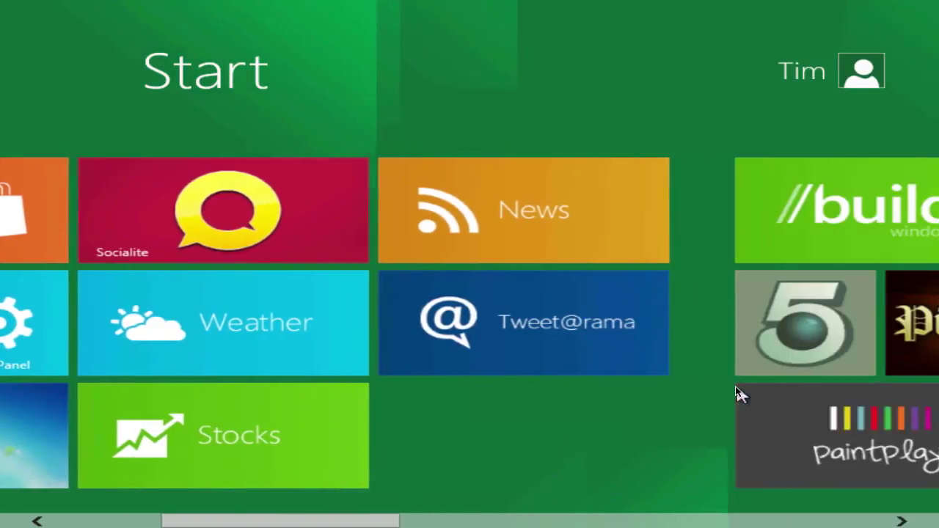
scroll(736, 388, "down", 8)
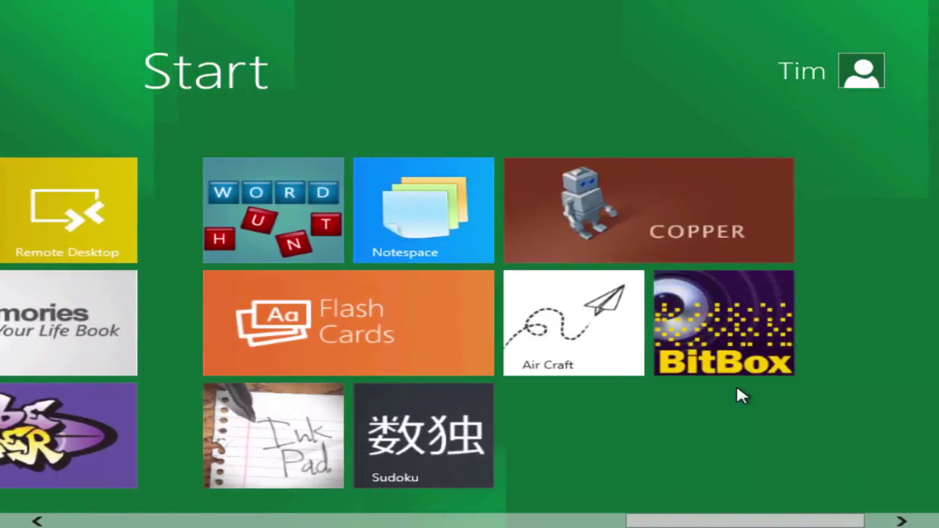
scroll(736, 389, "up", 13)
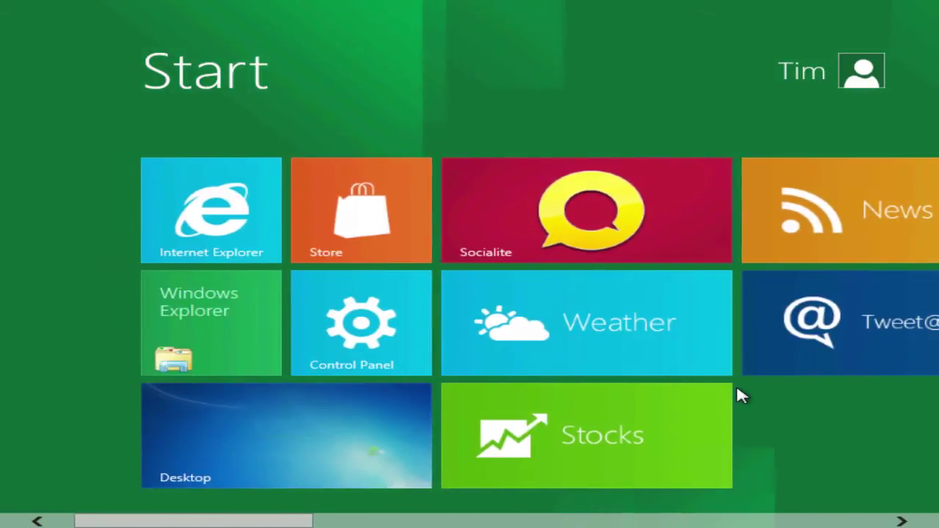
key("super")
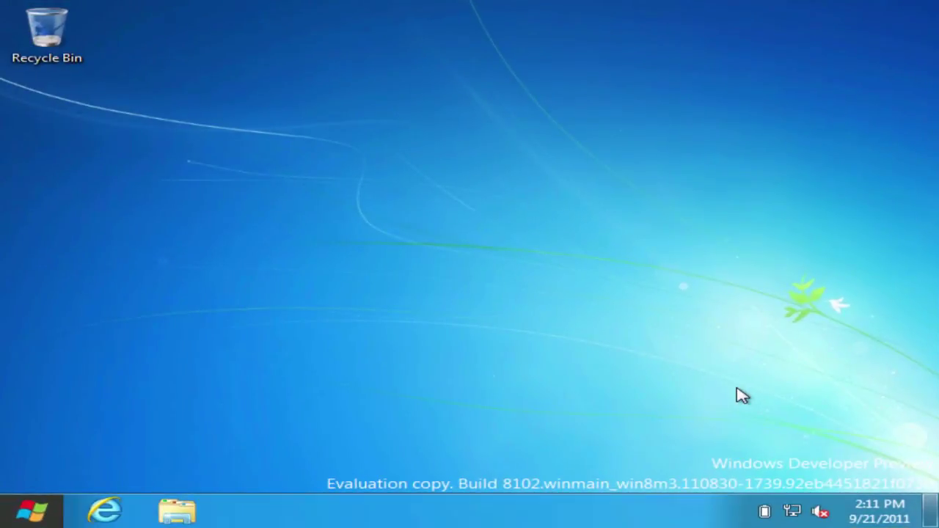
left_click(94, 516)
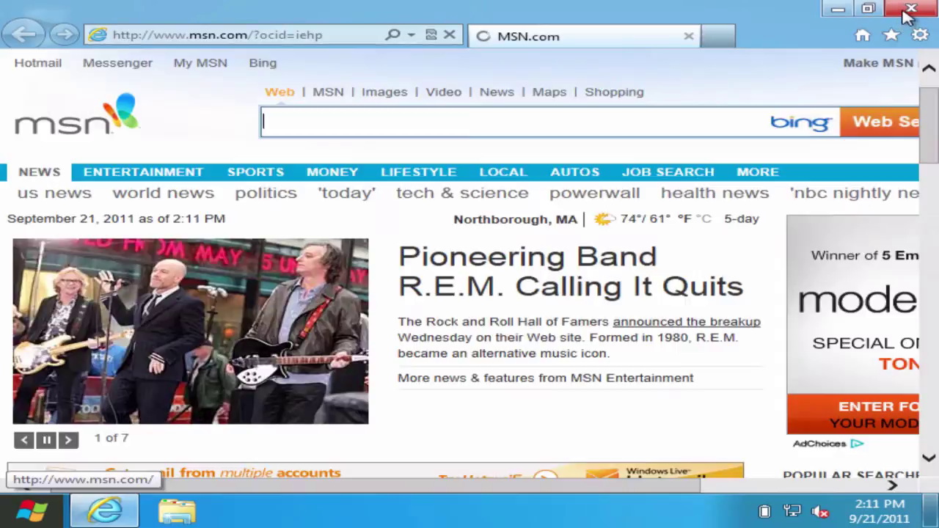
left_click(910, 10)
mouse_move(408, 4)
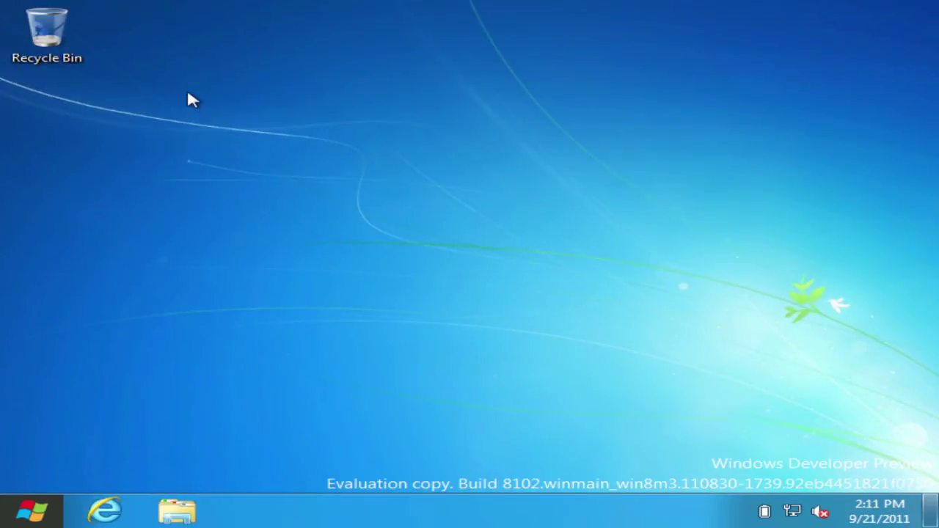
Exit full screen and move the Windows 8 window further left on the Mac desktop.
mouse_move(198, 3)
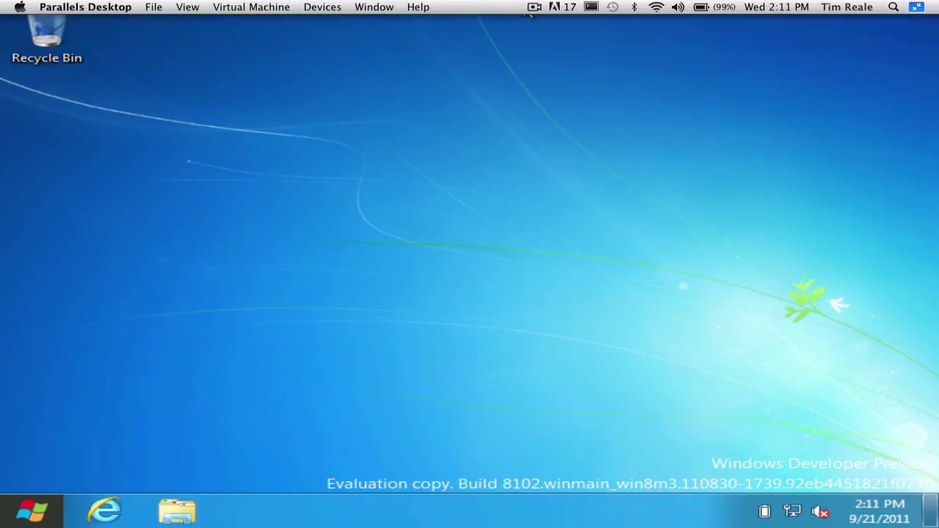
left_click(533, 7)
left_click(534, 8)
left_click(919, 7)
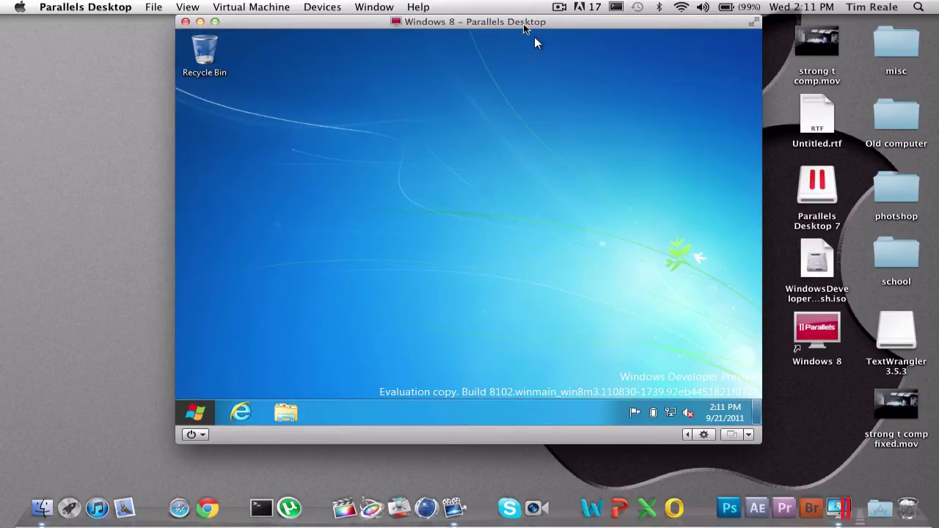
left_click_drag(524, 25, 397, 17)
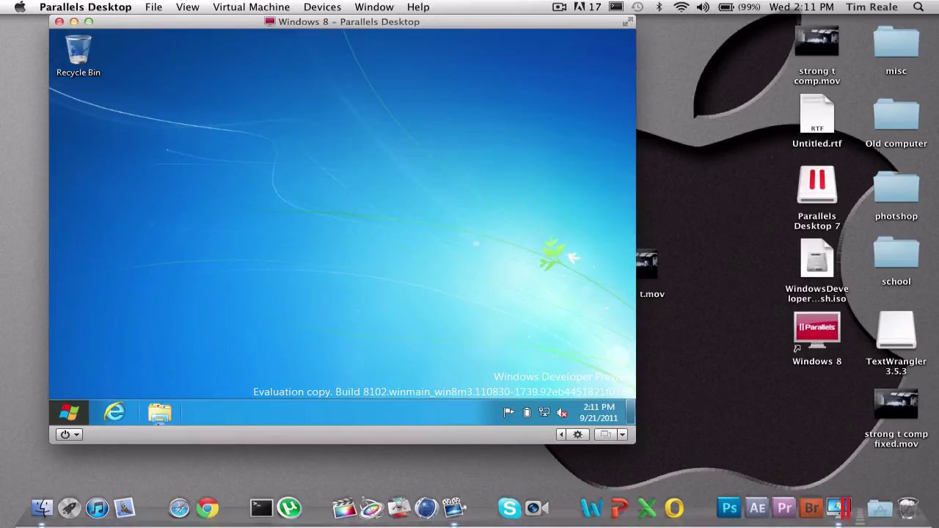
Open the Start screen and scroll up, down, right and left through all the tile groups.
left_click(70, 413)
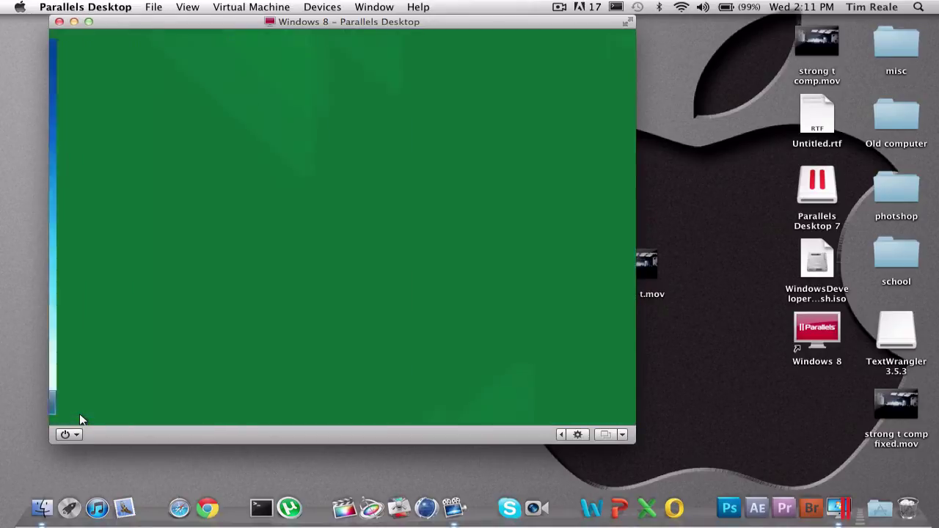
scroll(409, 250, "down", 5)
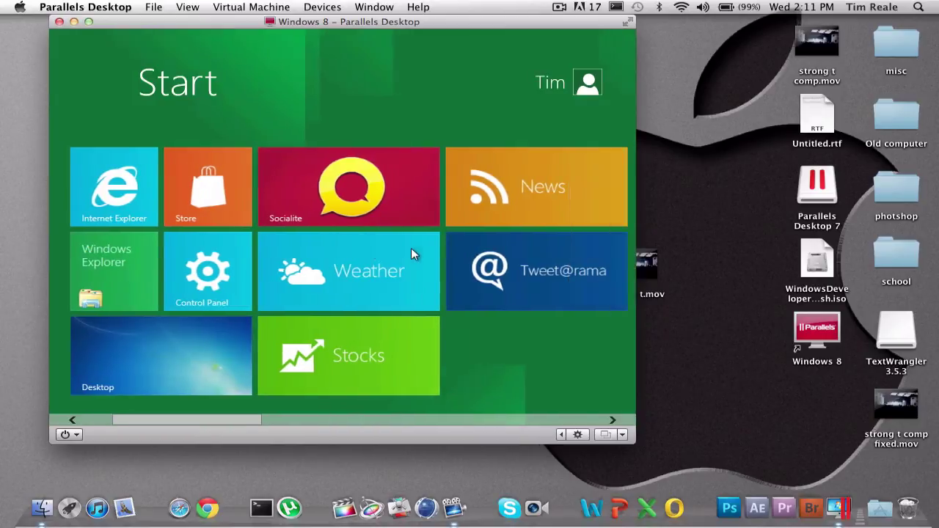
scroll(410, 247, "down", 5)
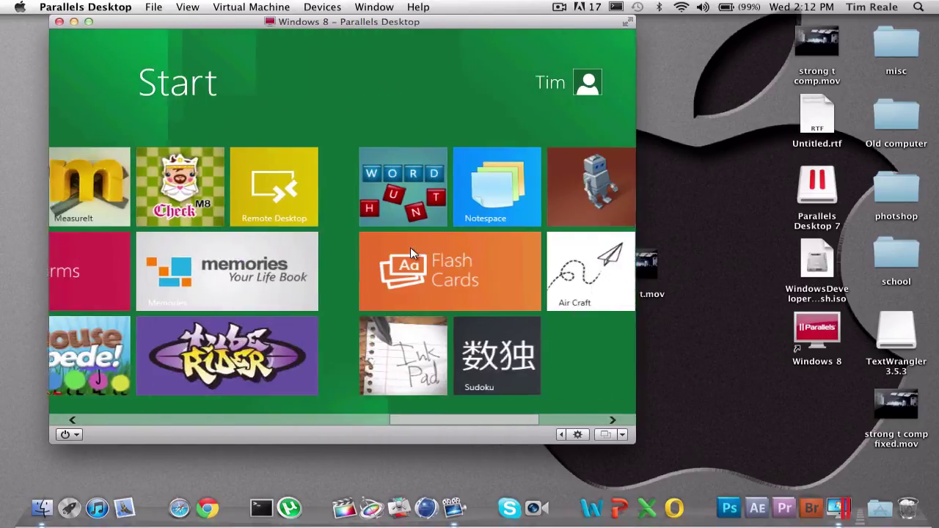
scroll(410, 250, "up", 3)
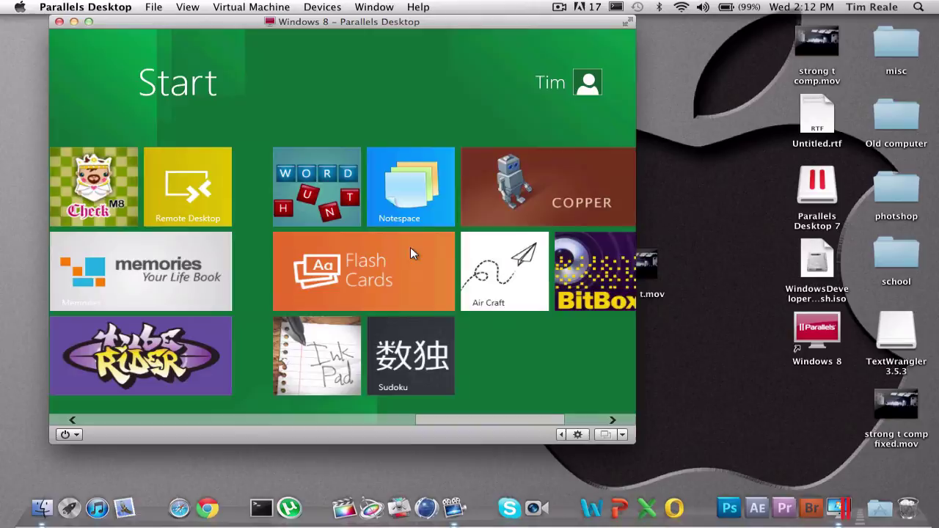
scroll(410, 248, "up", 4)
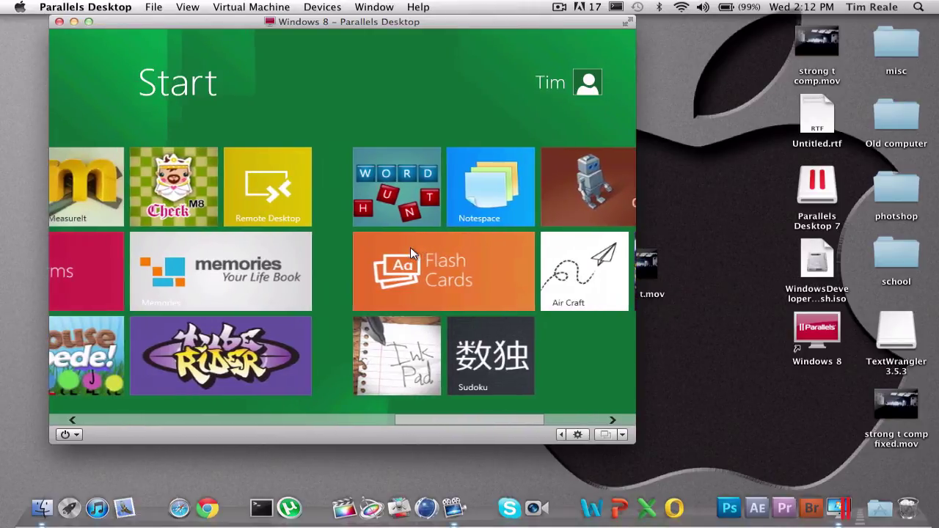
scroll(410, 248, "down", 4)
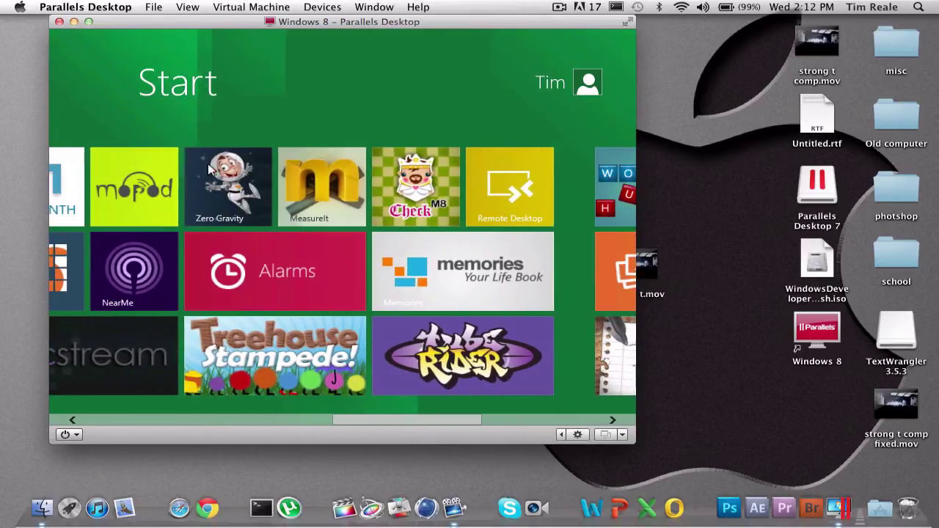
scroll(343, 260, "up", 10)
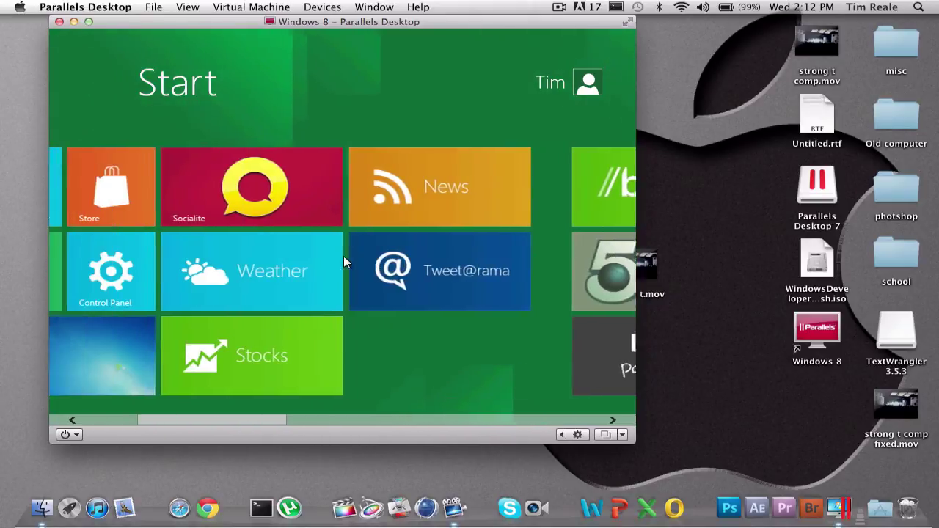
scroll(380, 244, "down", 1)
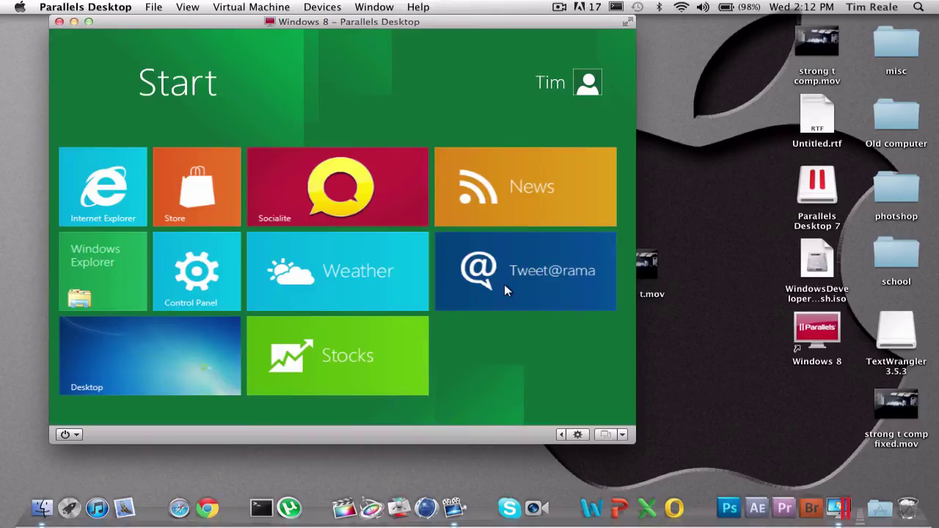
scroll(486, 294, "right", 3)
scroll(487, 299, "right", 10)
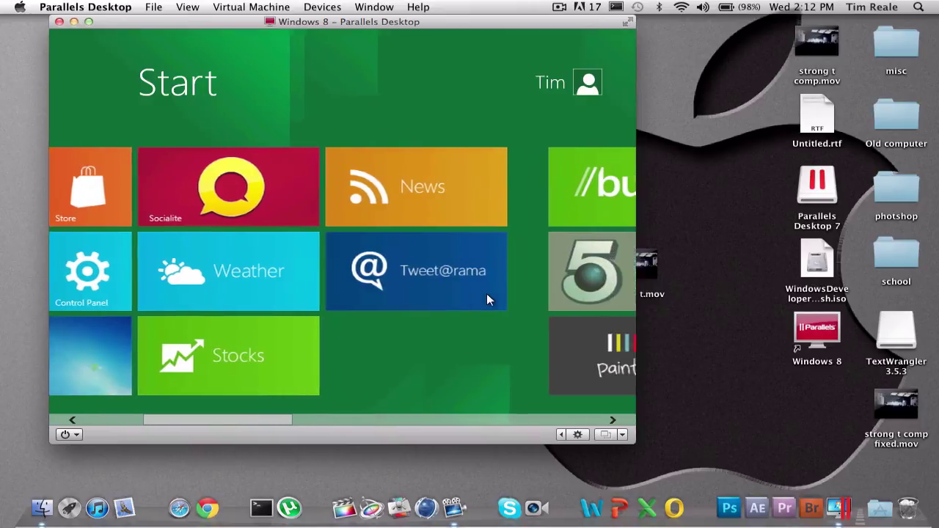
scroll(487, 303, "right", 8)
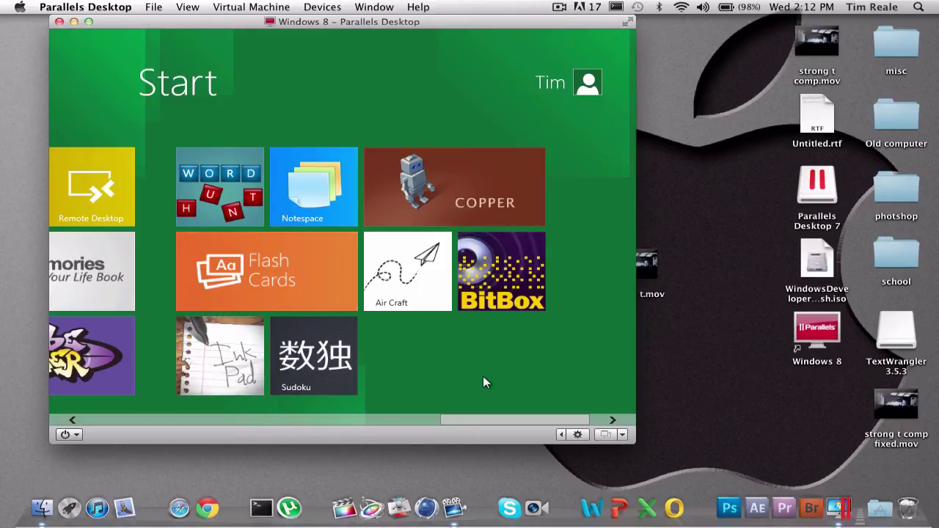
scroll(277, 291, "left", 10)
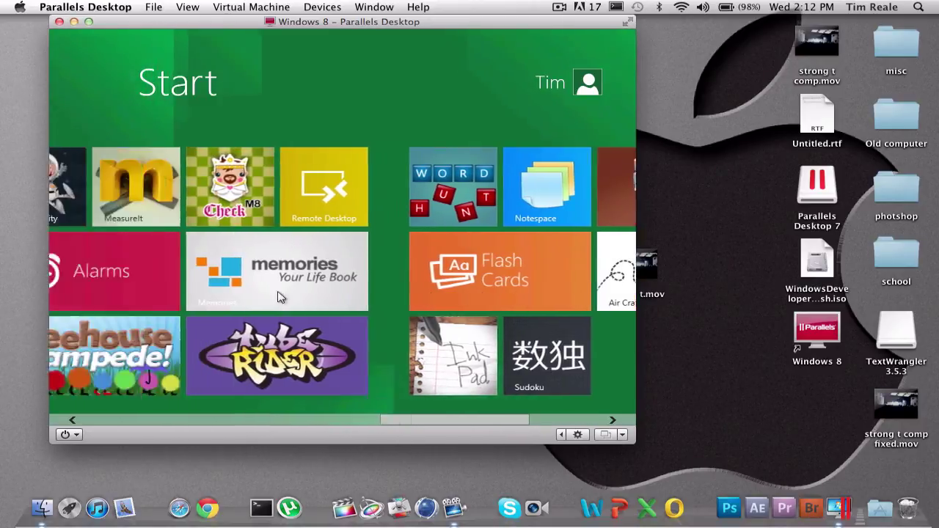
Return to the Windows desktop and drag the VM window further right on the Mac desktop.
left_click(257, 344)
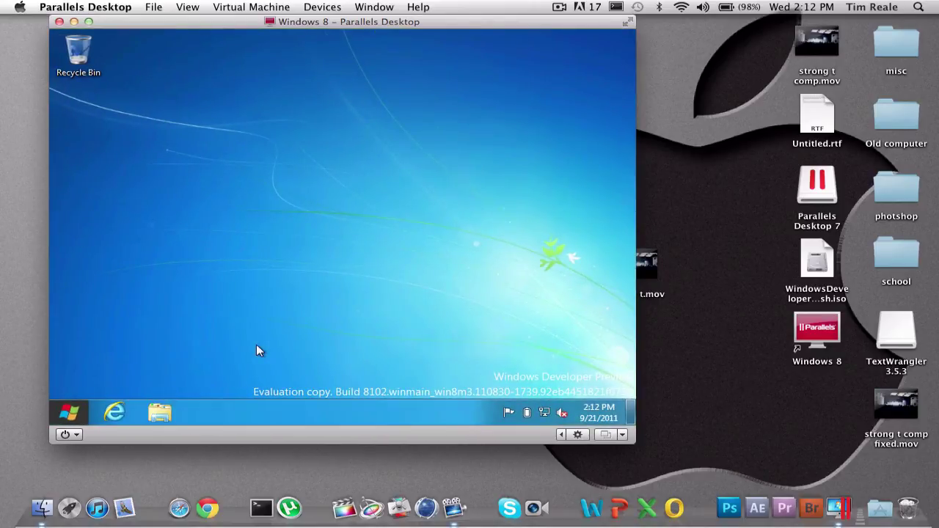
key("super")
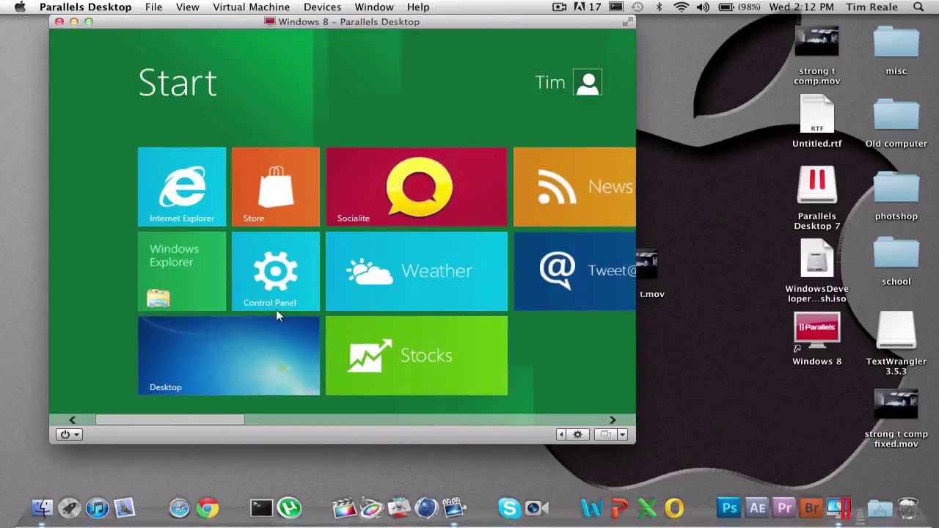
left_click(206, 337)
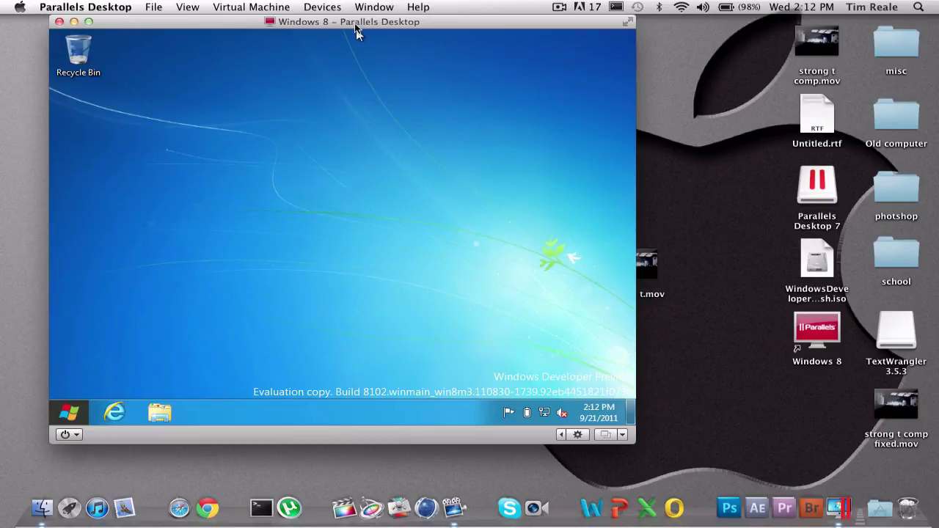
left_click_drag(360, 29, 448, 28)
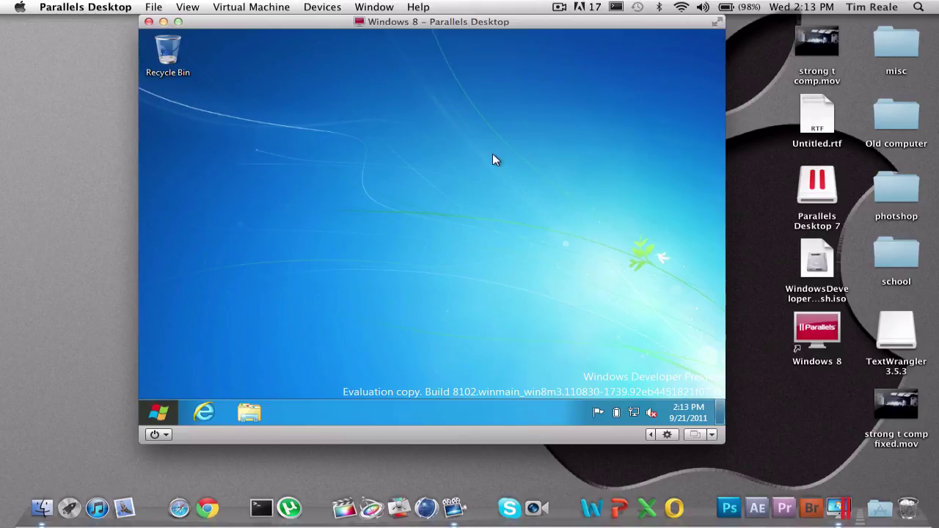
left_click(559, 7)
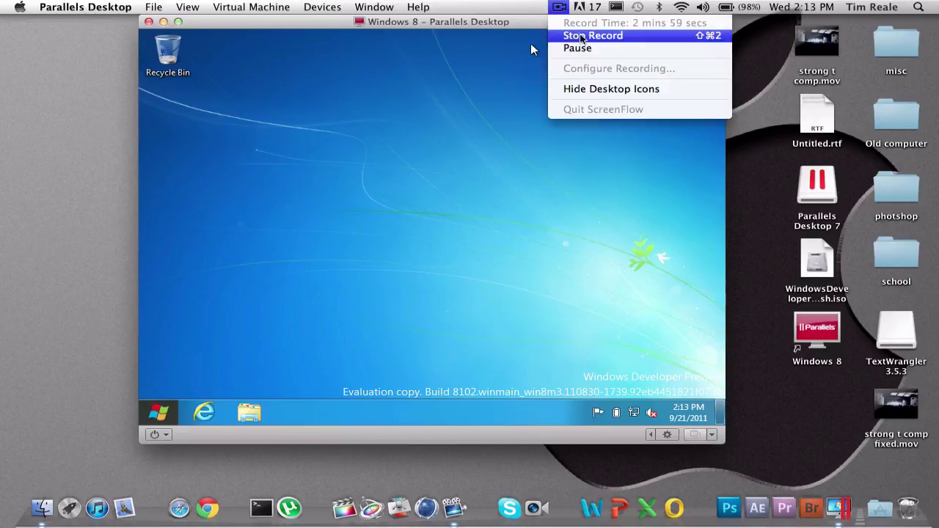